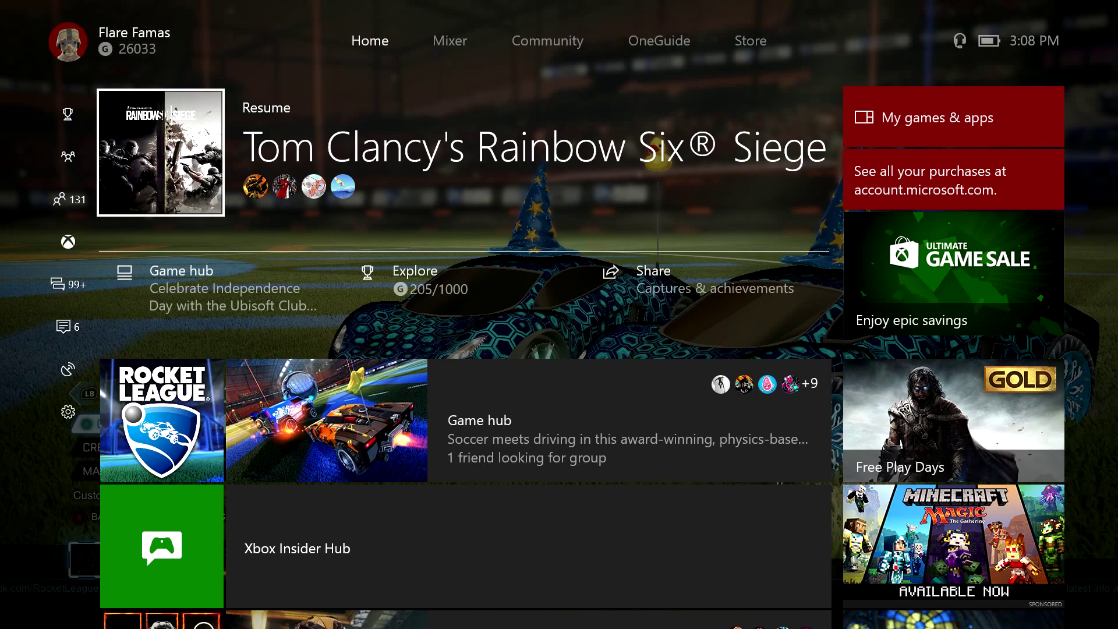
key("super")
key("Up")
key("Up")
key("Up")
key("Up")
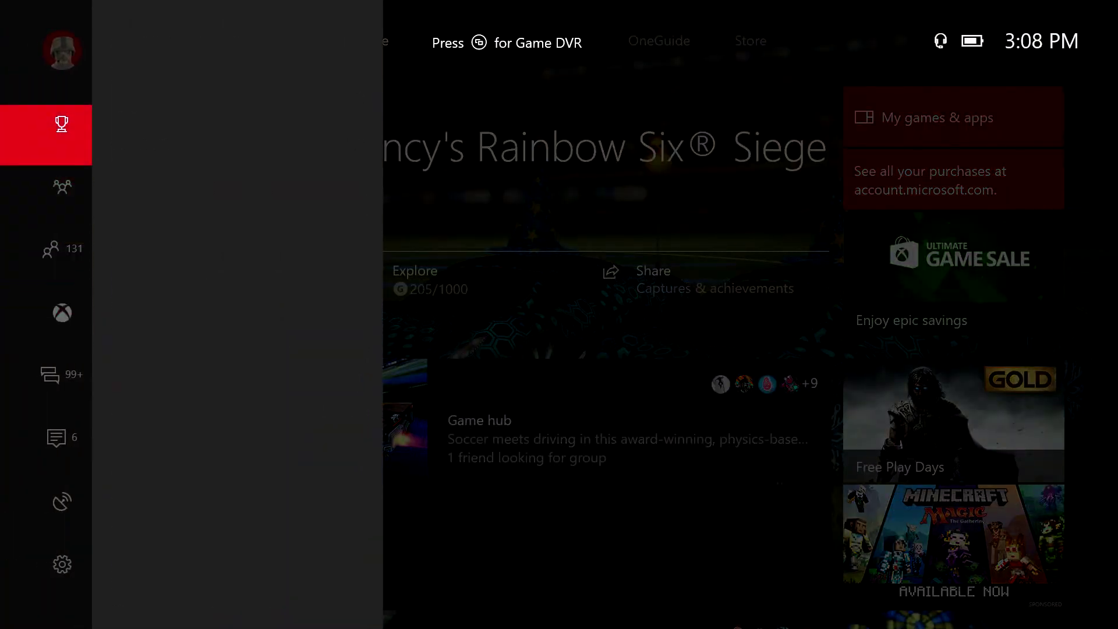
key("Right")
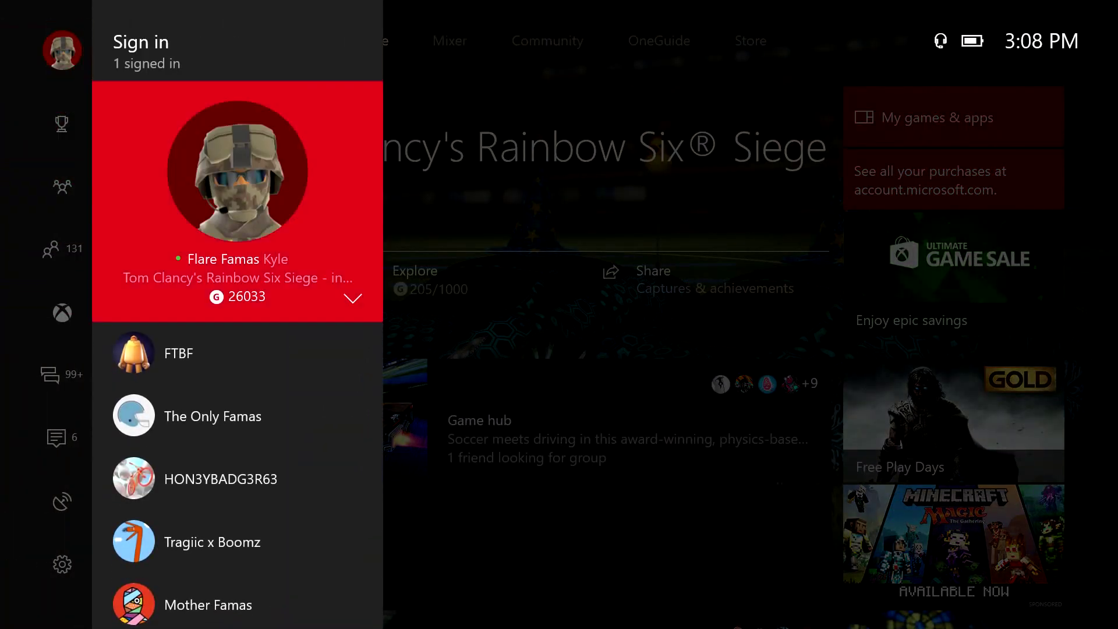
key("Escape")
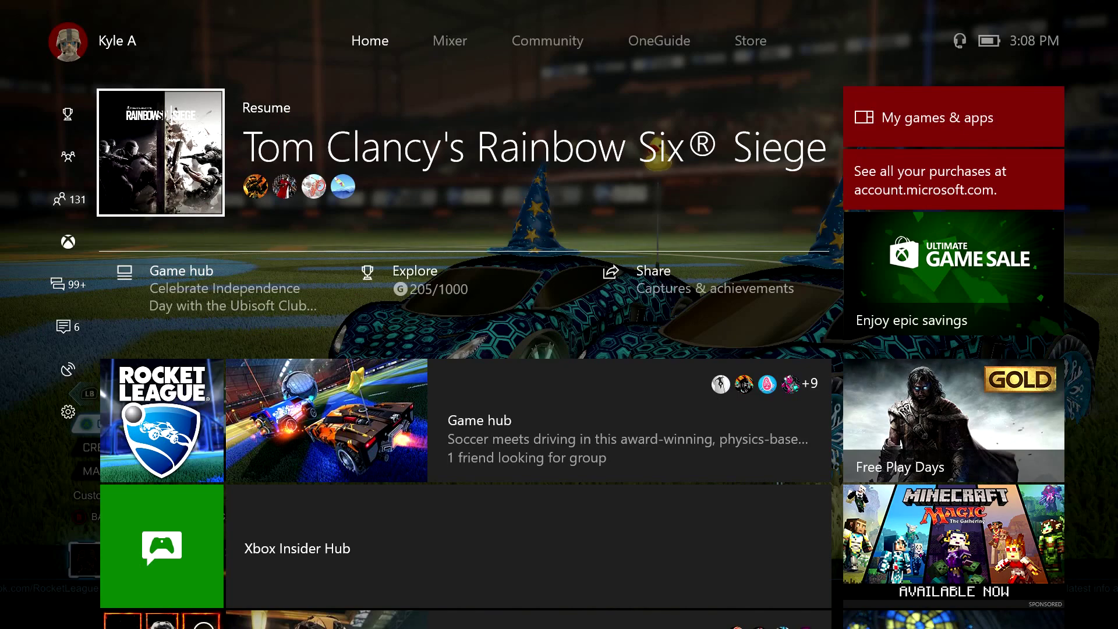
key("Down")
key("Down")
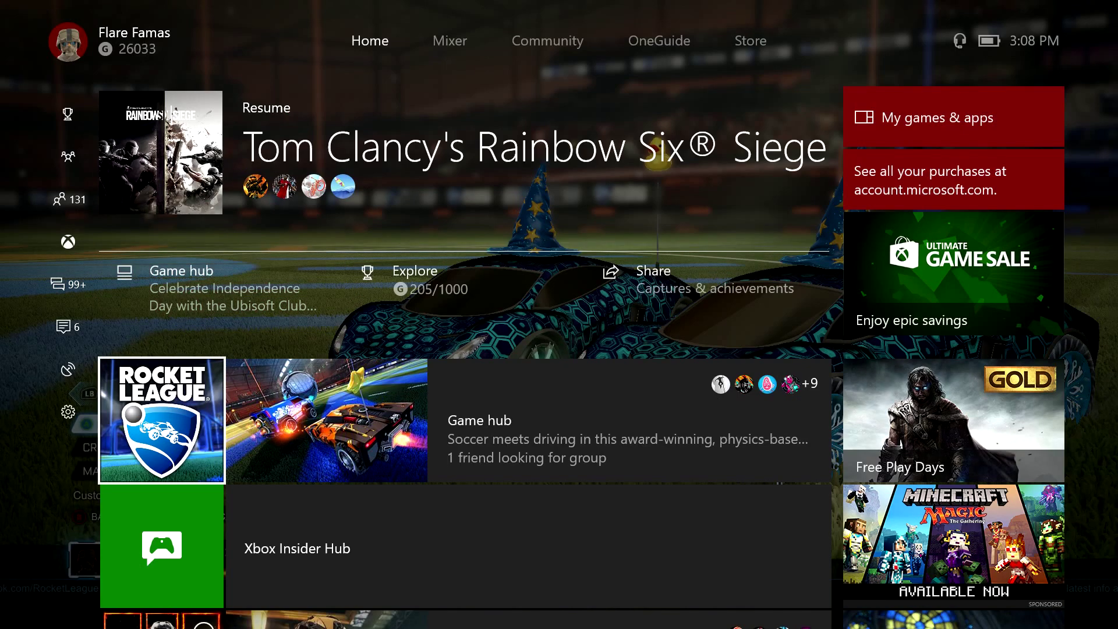
key("Down")
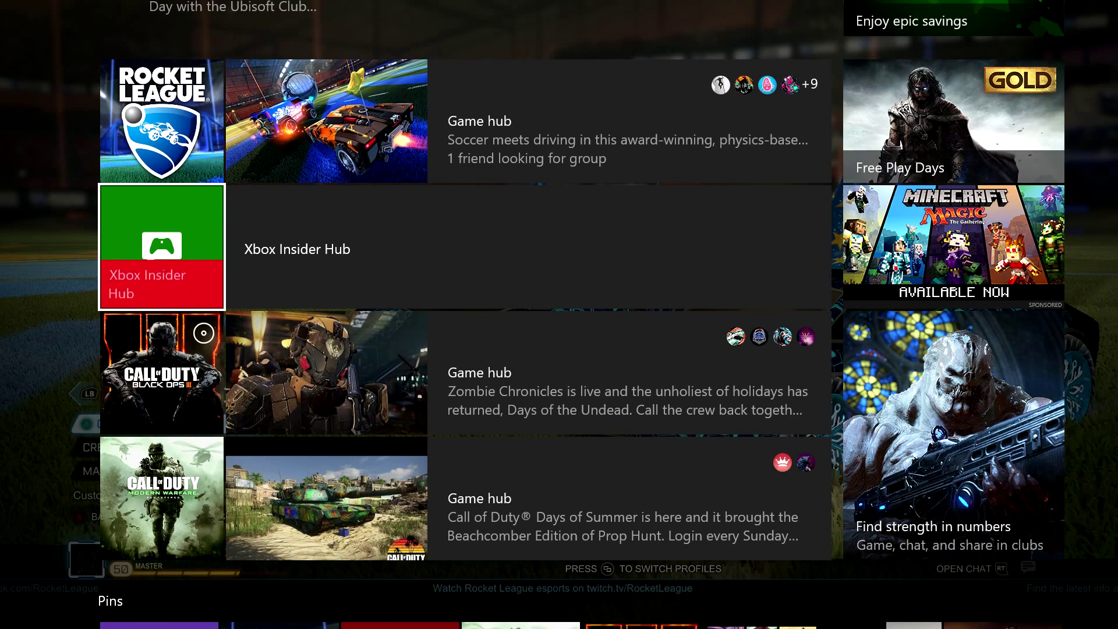
key("Up")
key("Up")
key("Up")
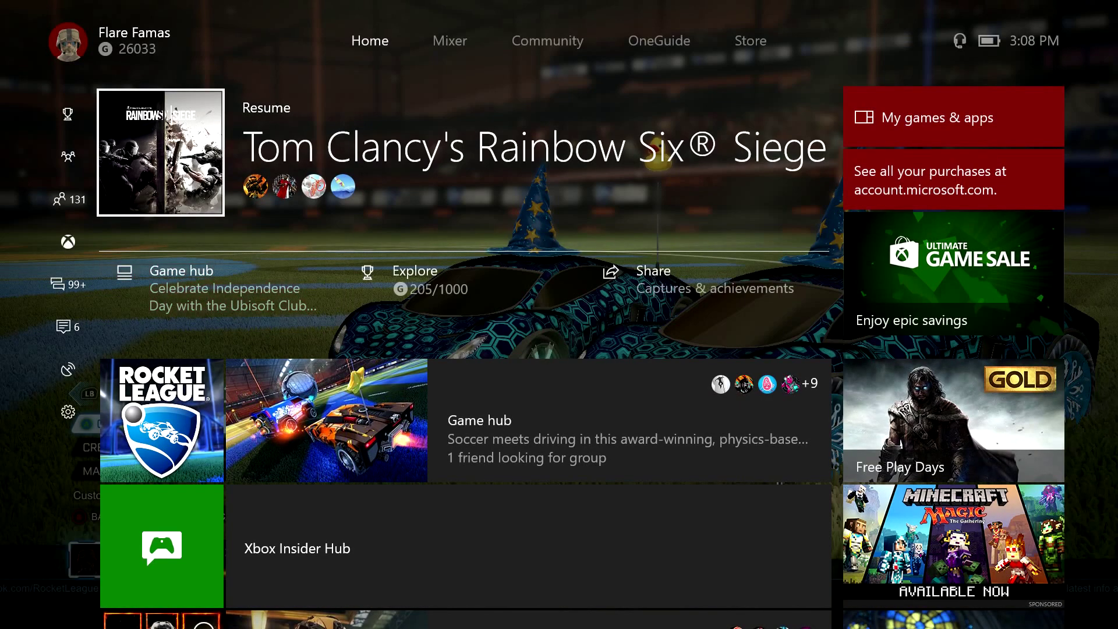
key("super")
key("Up")
key("Up")
key("Up")
key("Up")
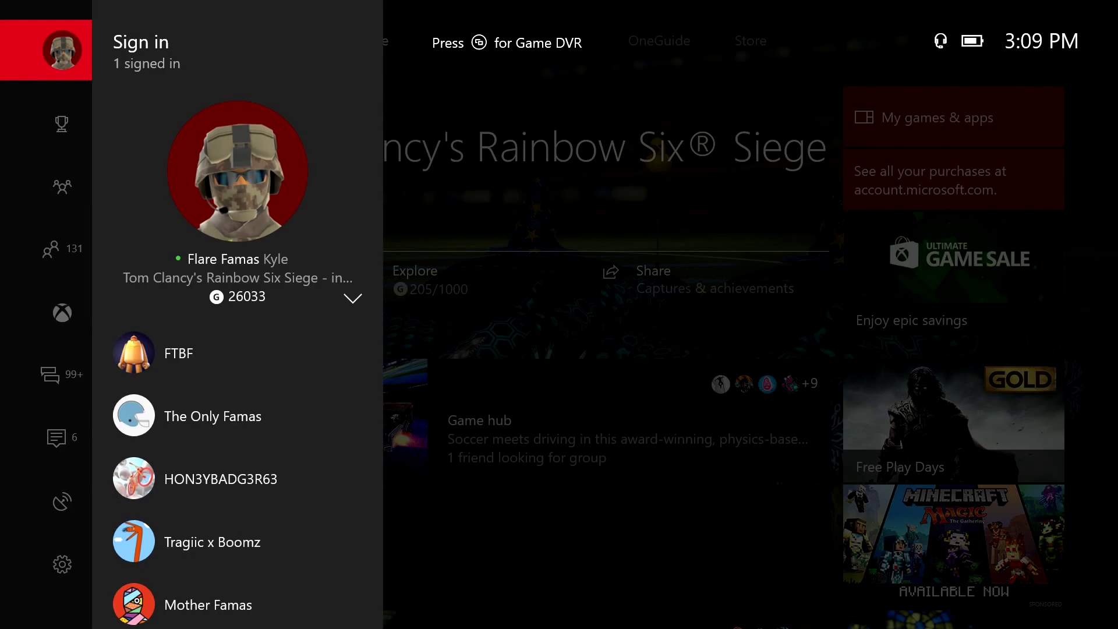
key("Right")
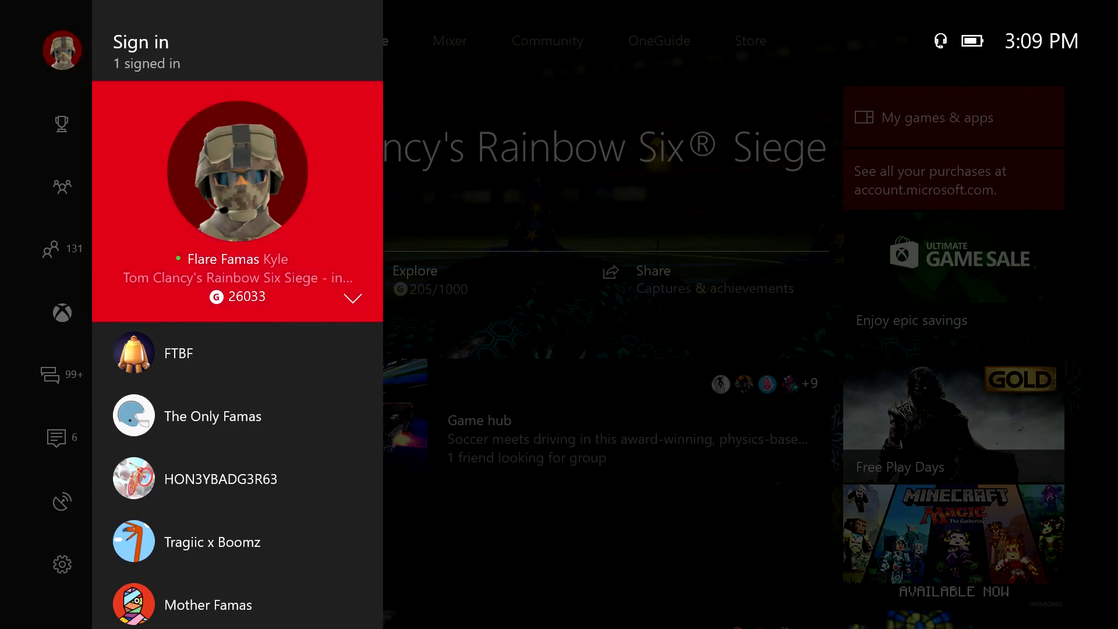
key("Left")
key("Right")
key("Escape")
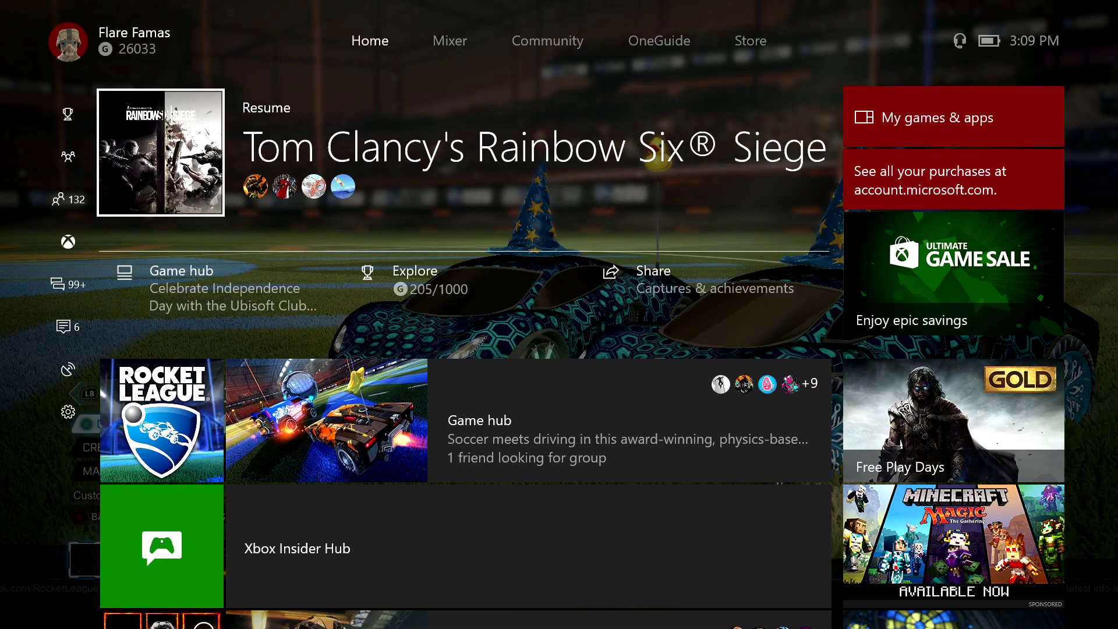
Step: Open the profile page of the signed-in account from the guide
key("super")
key("Up")
key("Up")
key("Up")
key("Up")
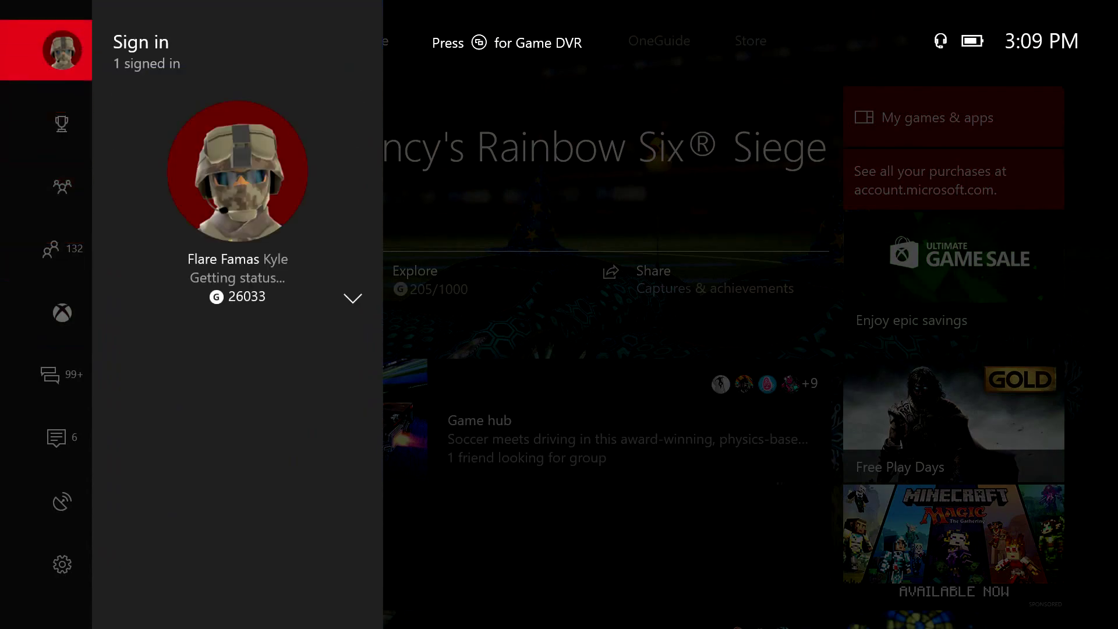
key("Down")
key("Return")
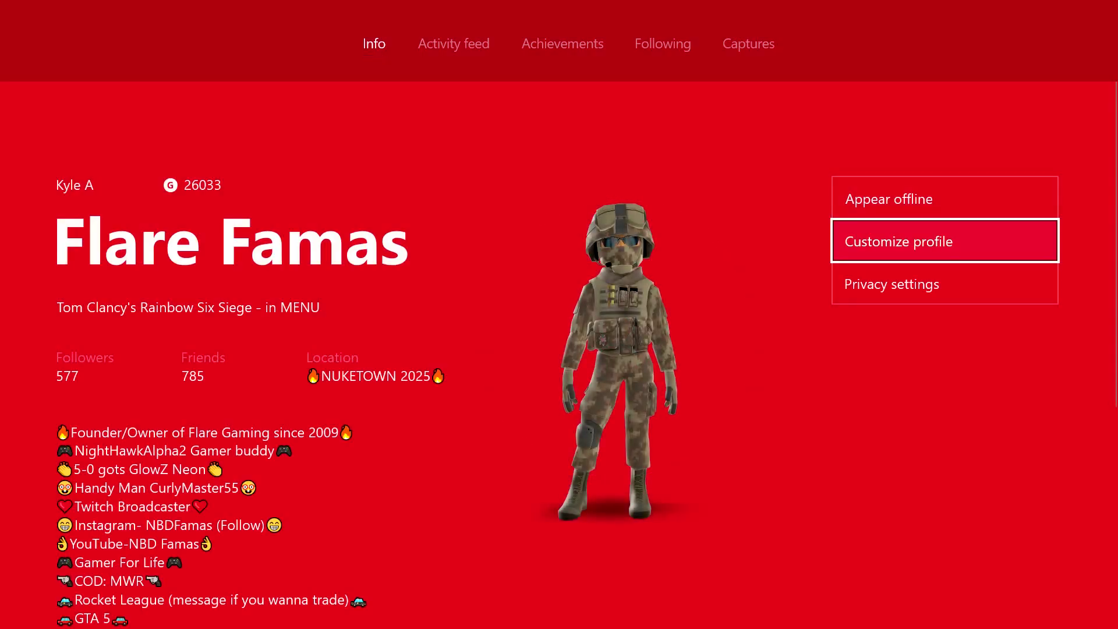
Step: Customize the profile by switching to a gamerpic and choosing to upload a custom image
key("Return")
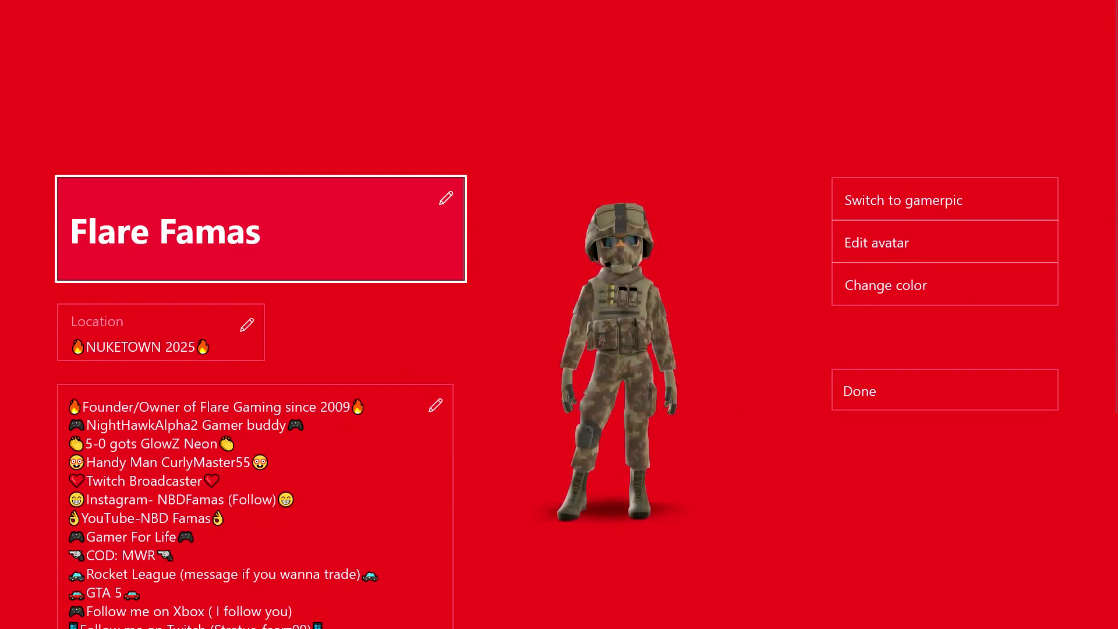
key("Right")
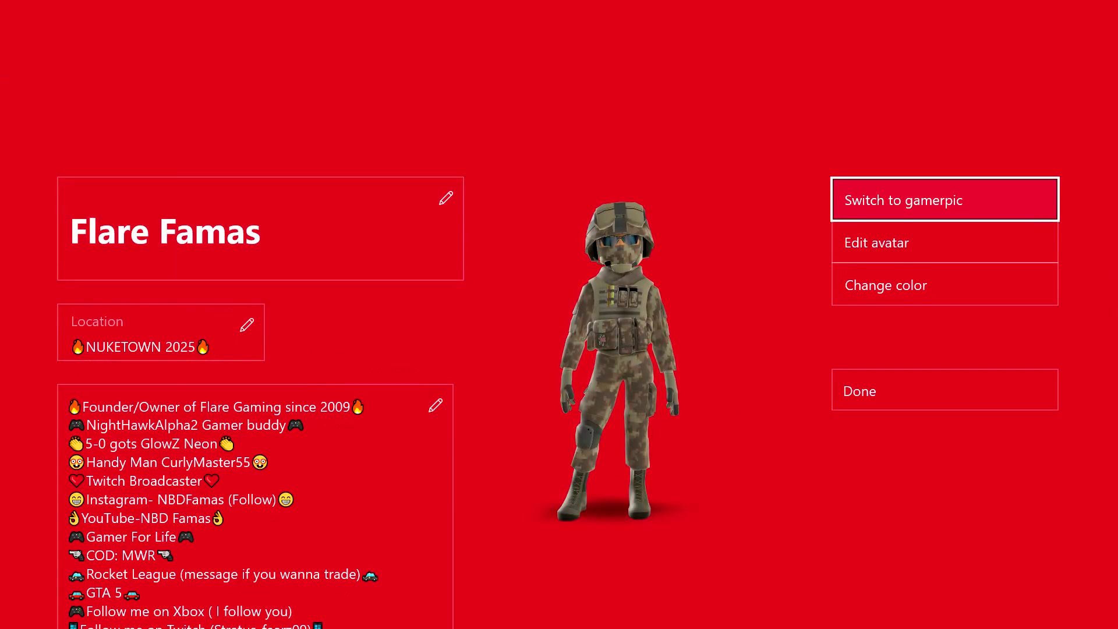
key("Return")
key("Up")
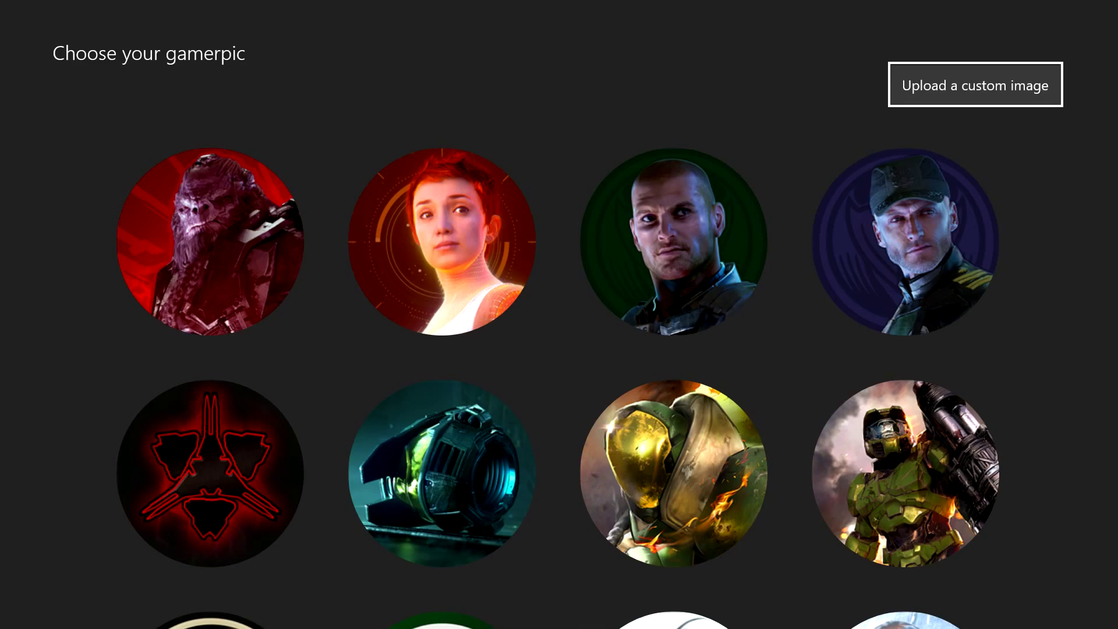
key("Return")
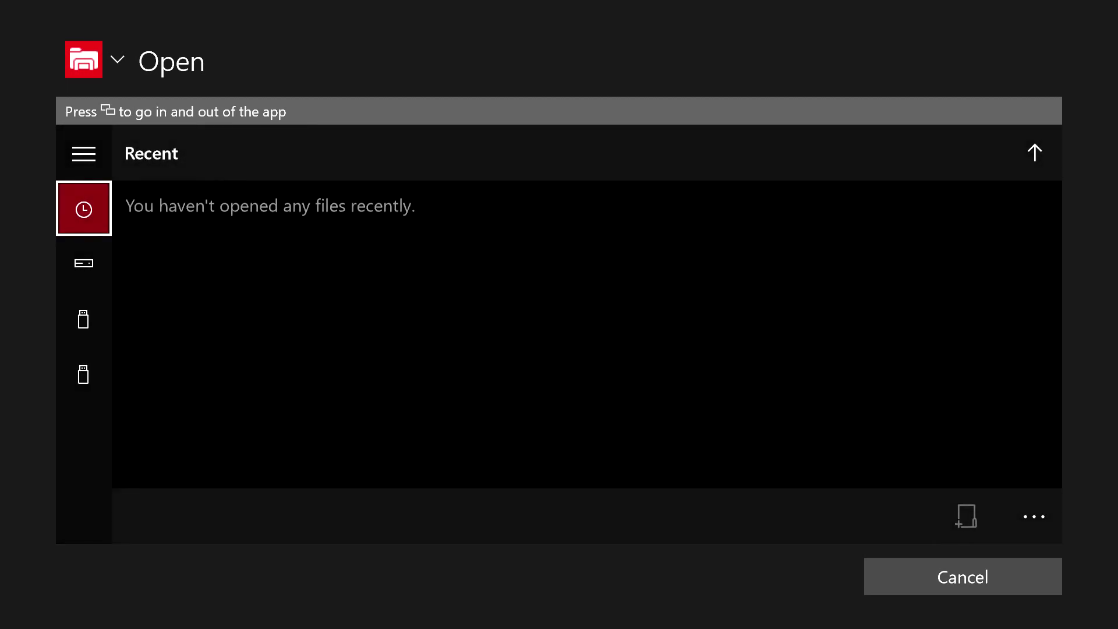
Step: Open the XO (E:) drive in the file picker and look through the completed youtube thumbnail folder
key("Return")
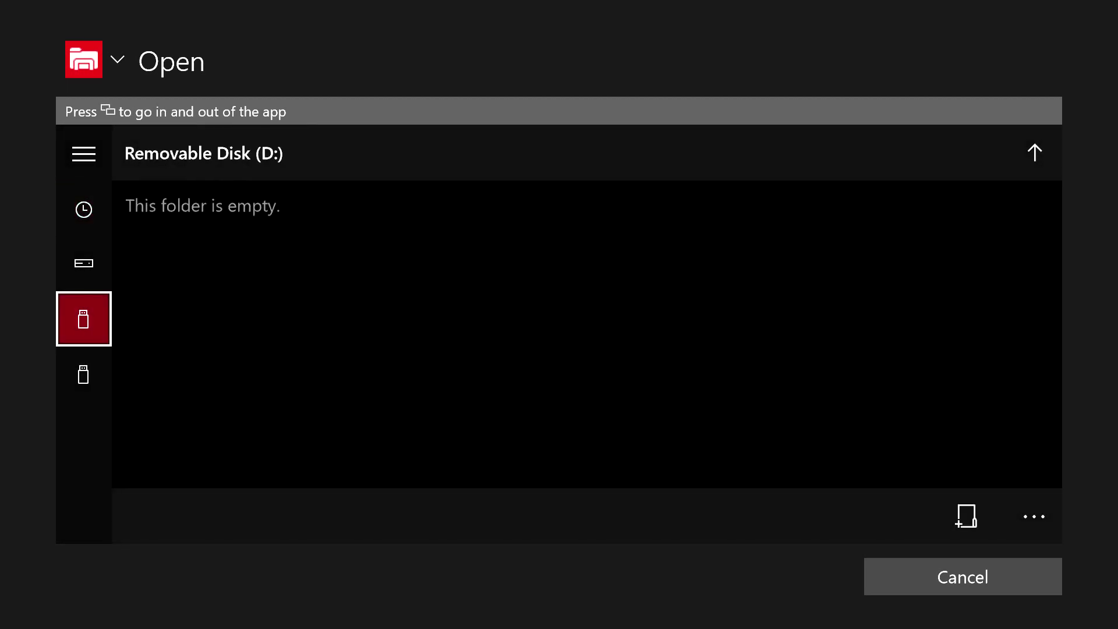
key("Down")
key("Return")
key("Right")
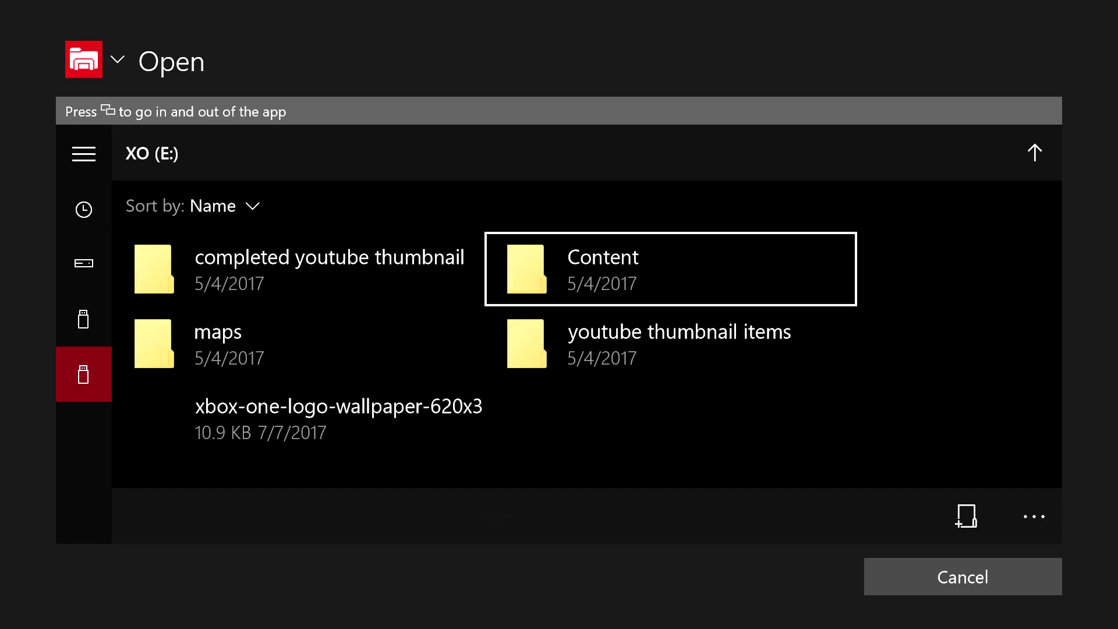
key("Left")
key("Down")
key("Right")
key("Up")
key("Left")
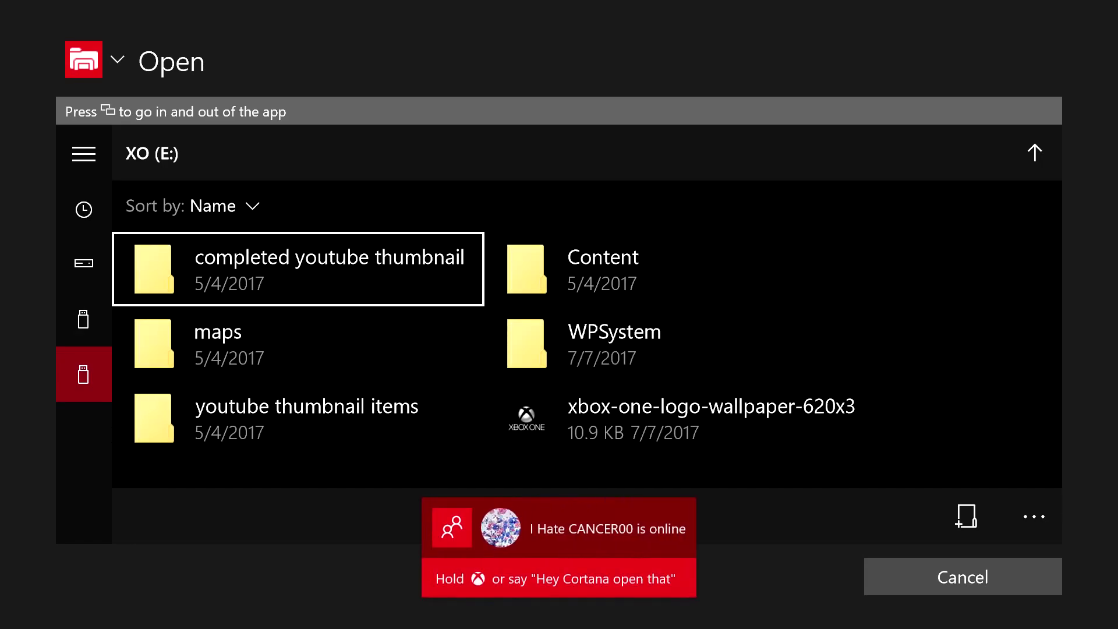
key("Down")
key("Up")
key("Return")
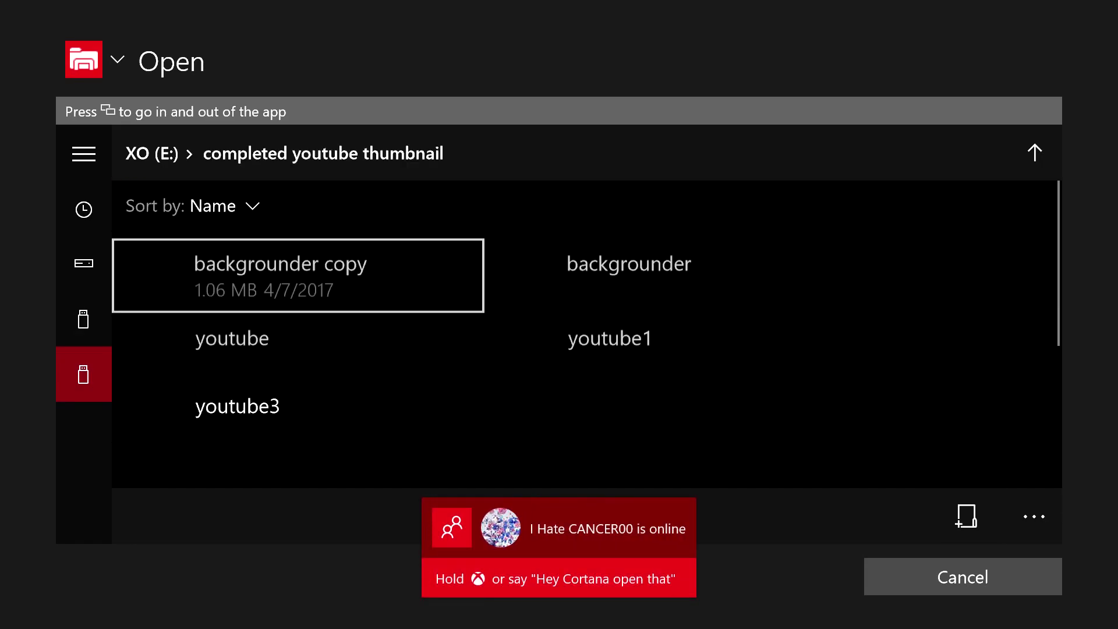
key("Escape")
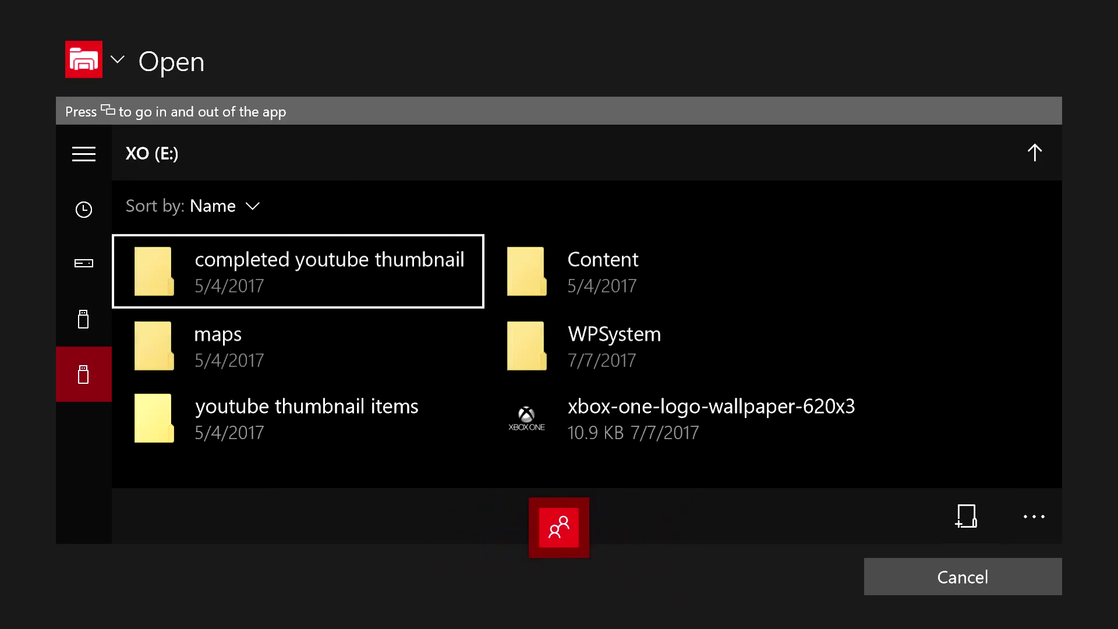
Step: Check the Content and maps folders on the XO (E:) drive for a usable picture
key("Right")
key("Return")
key("Escape")
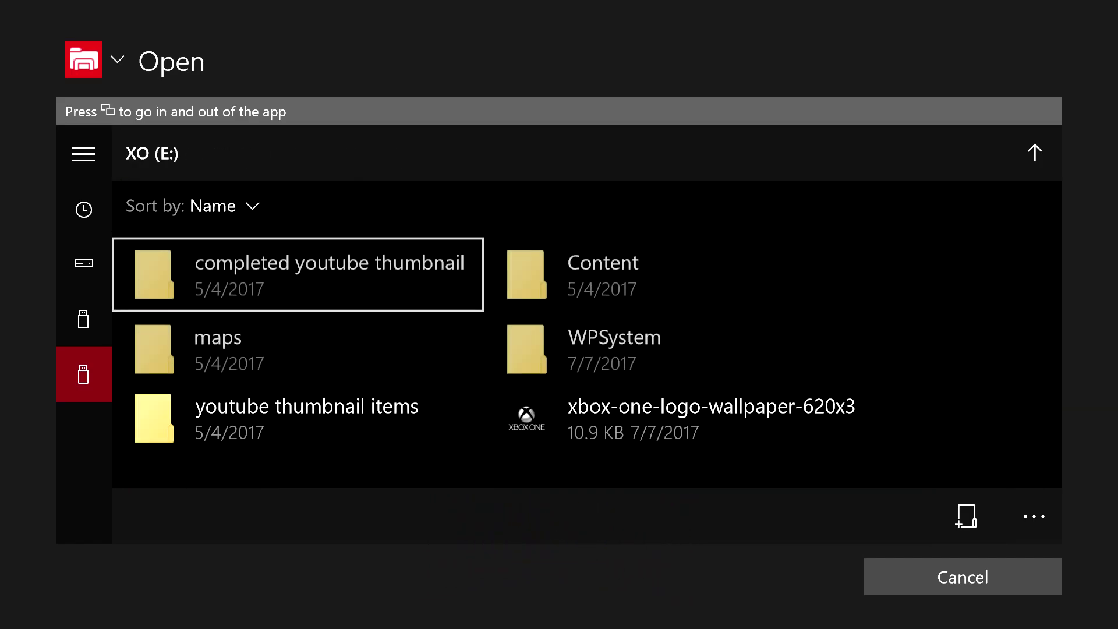
key("Down")
key("Return")
key("Escape")
key("Right")
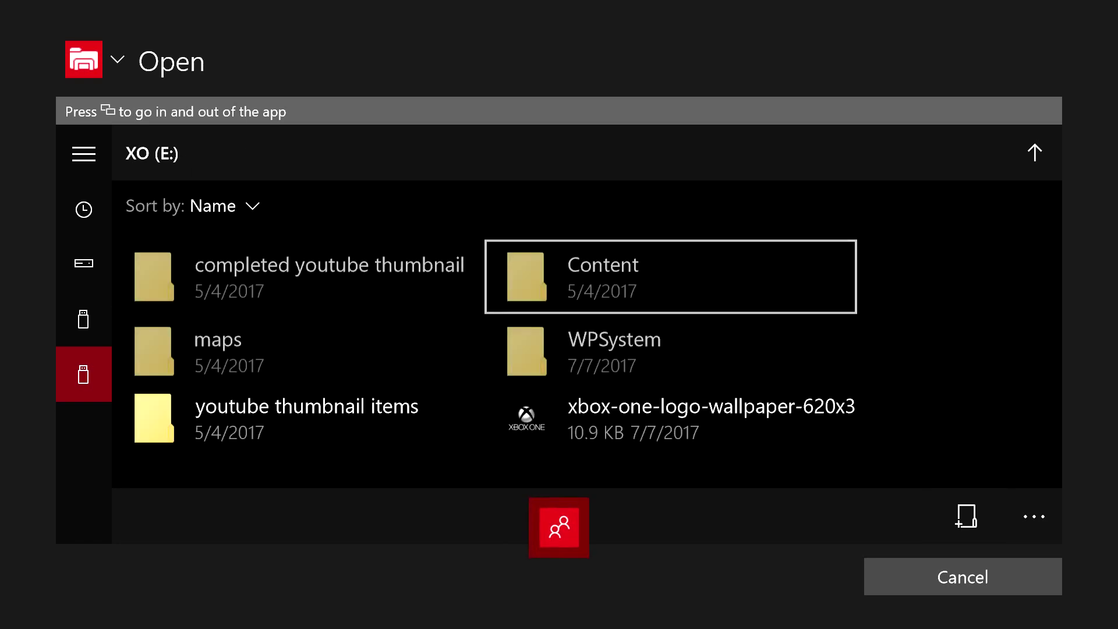
key("Down")
key("Down")
key("Down")
key("Up")
key("Up")
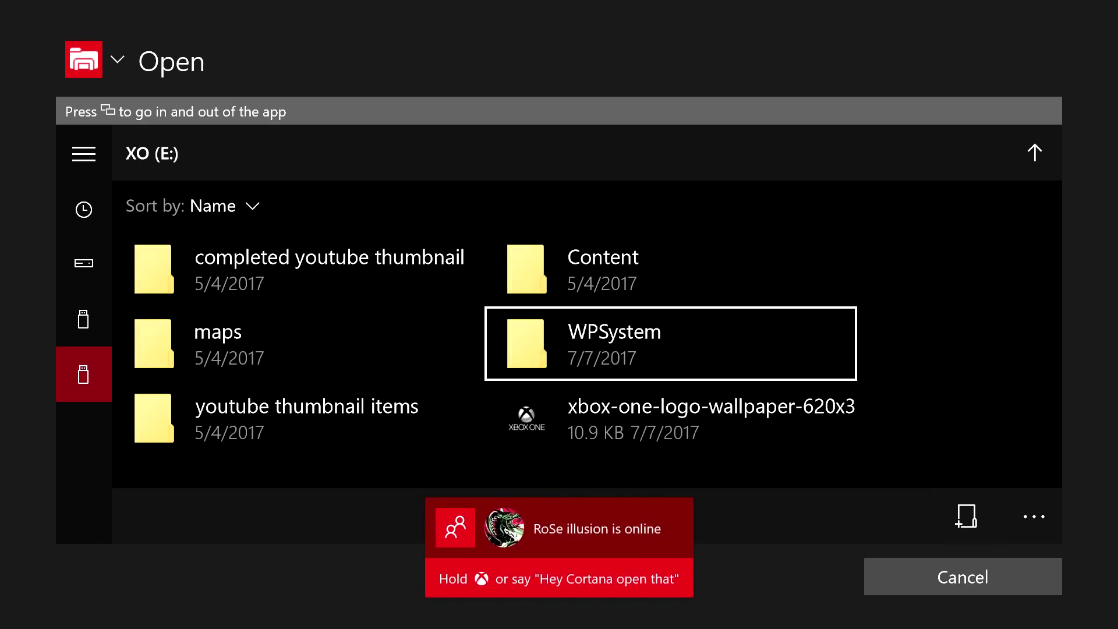
Step: Look through the images in the youtube thumbnail items folder from beginning to end
key("Left")
key("Down")
key("Return")
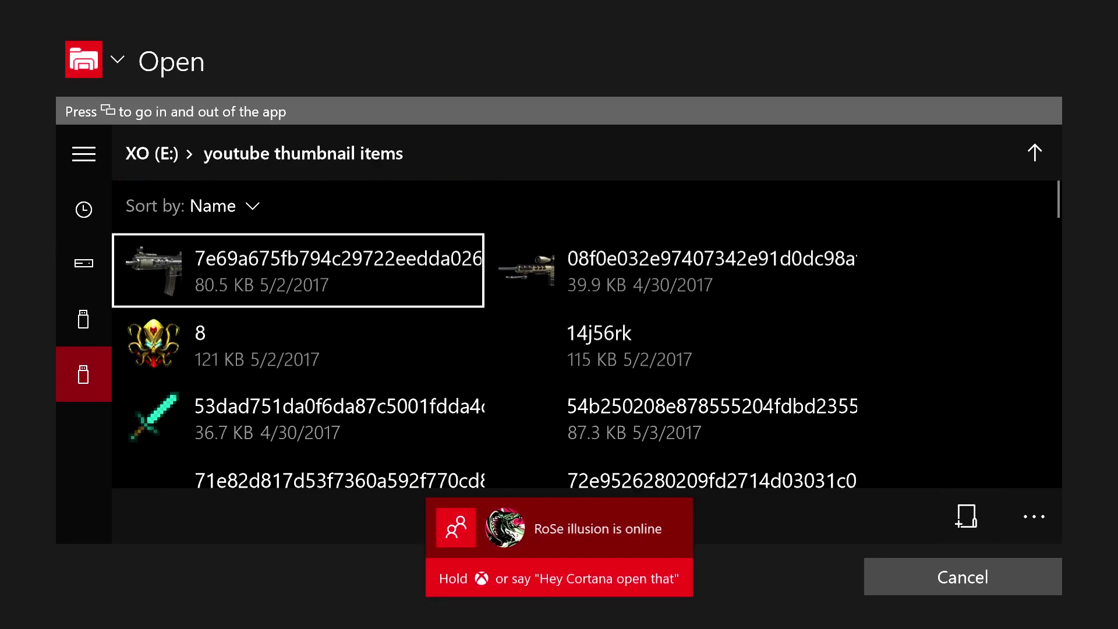
key("Down")
key("Down")
key("Down")
key("Down")
key("Down")
key("Down")
key("Down")
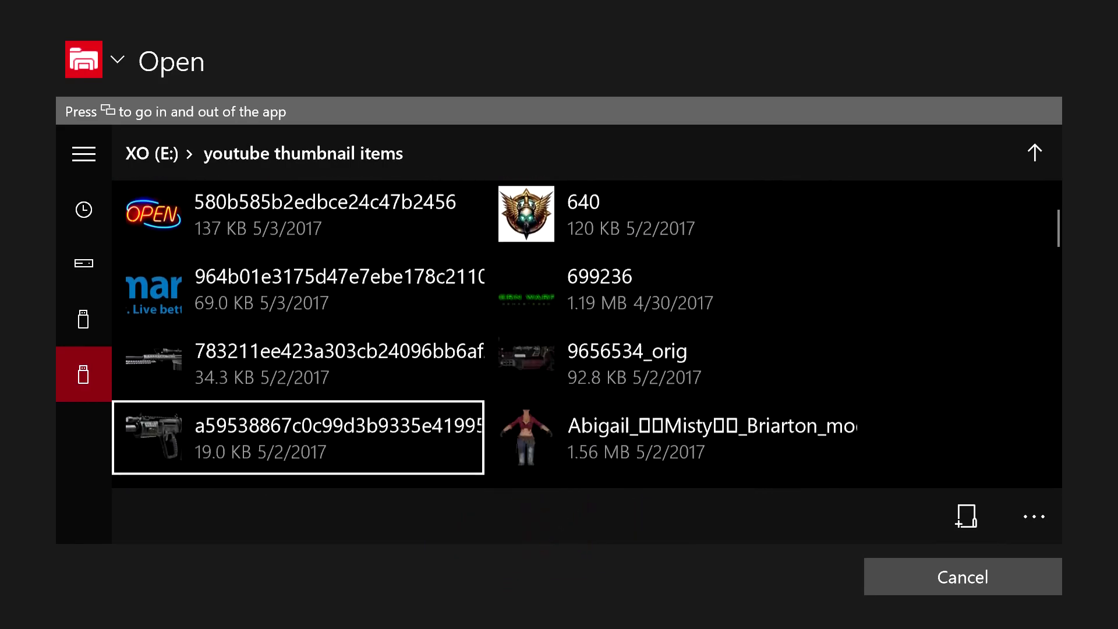
key("Down")
key("Down")
key("Down")
key("Down")
key("Down")
key("Down")
key("Down")
key("Down")
key("Down")
key("Down")
key("Down")
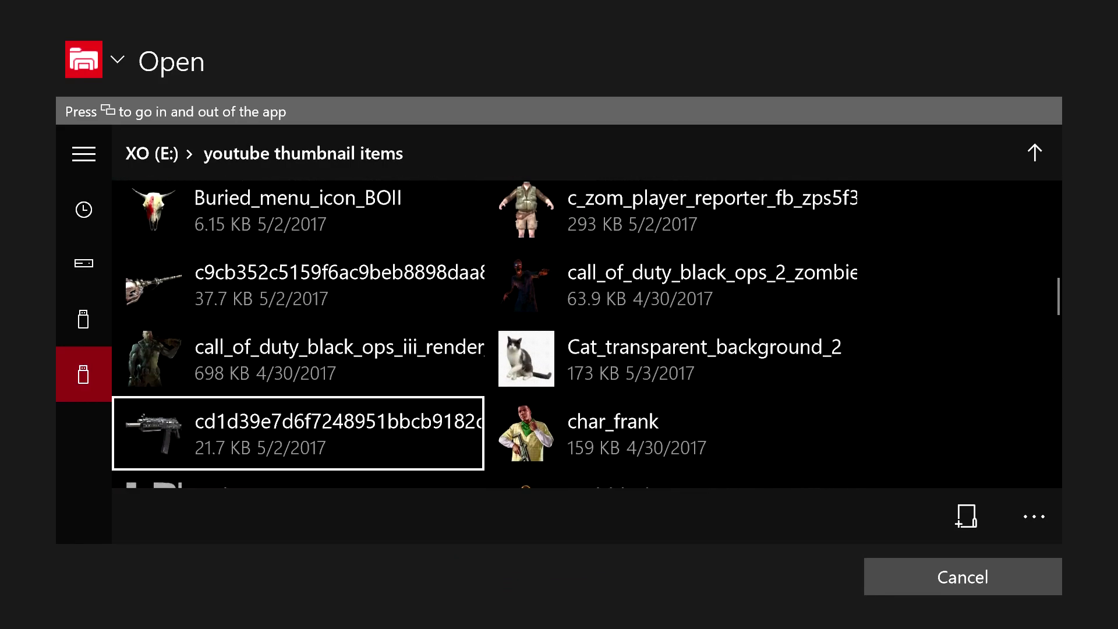
key("Down")
key("Down")
key("Down")
key("Down")
key("Down")
key("Down")
key("Down")
key("Down")
key("Down")
key("Down")
key("Down")
key("Down")
key("Down")
key("Down")
key("Down")
key("Down")
key("Down")
key("Down")
key("Down")
key("Down")
key("Down")
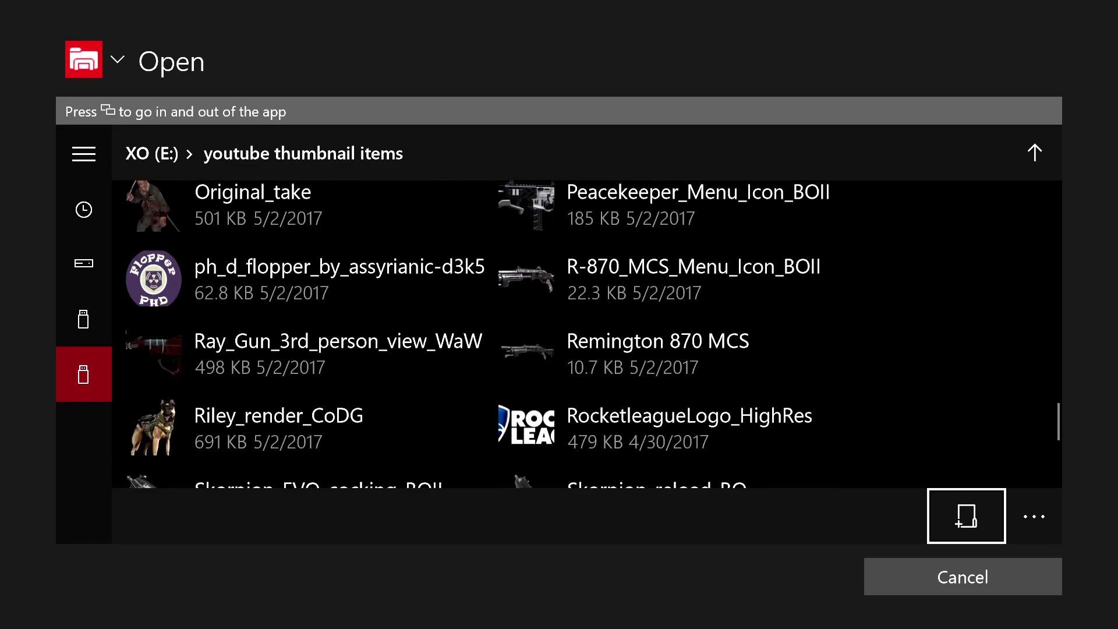
key("Up")
key("Down")
key("Down")
key("Down")
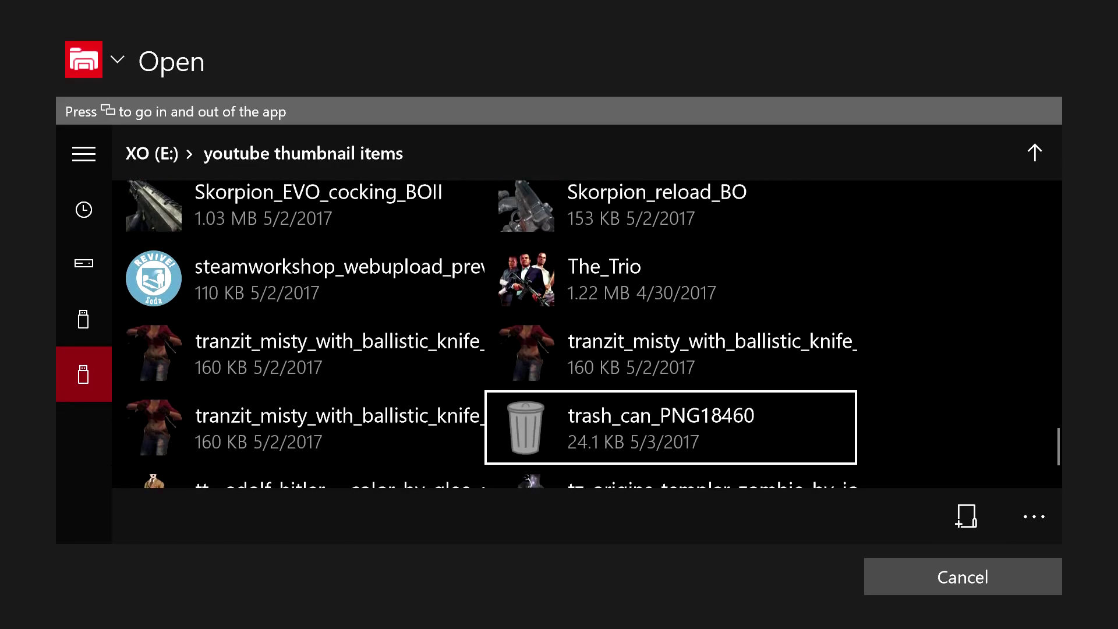
key("Down")
key("Down")
key("Down")
key("Down")
key("Up")
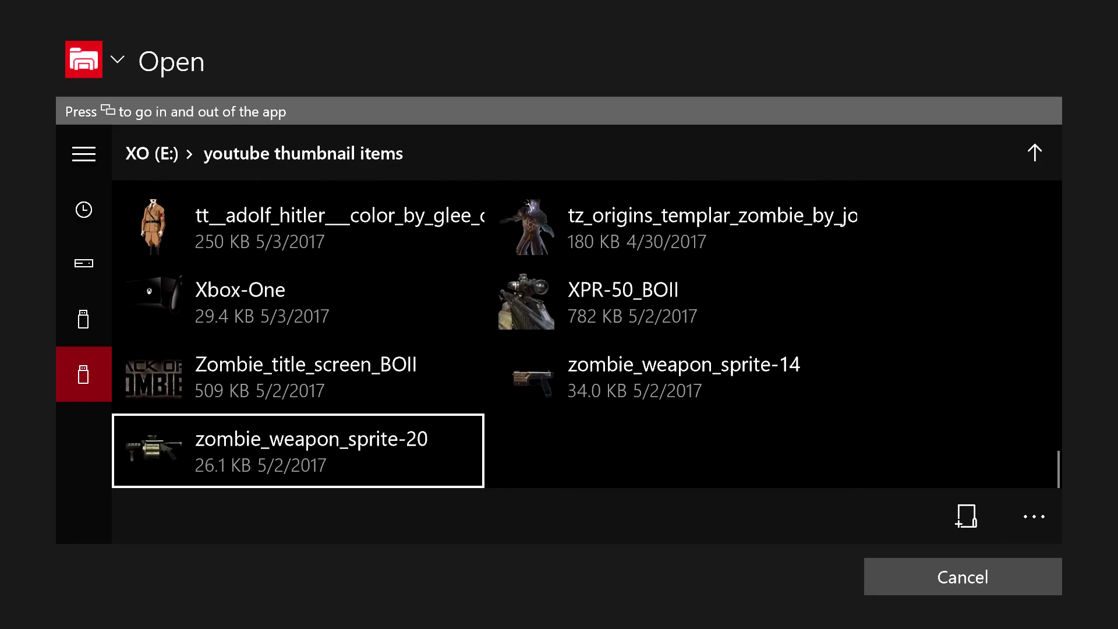
key("Up")
Step: Return to the root of the XO (E:) drive and try an image from there as the custom gamerpic
key("BackSpace")
key("Down")
key("Down")
key("Escape")
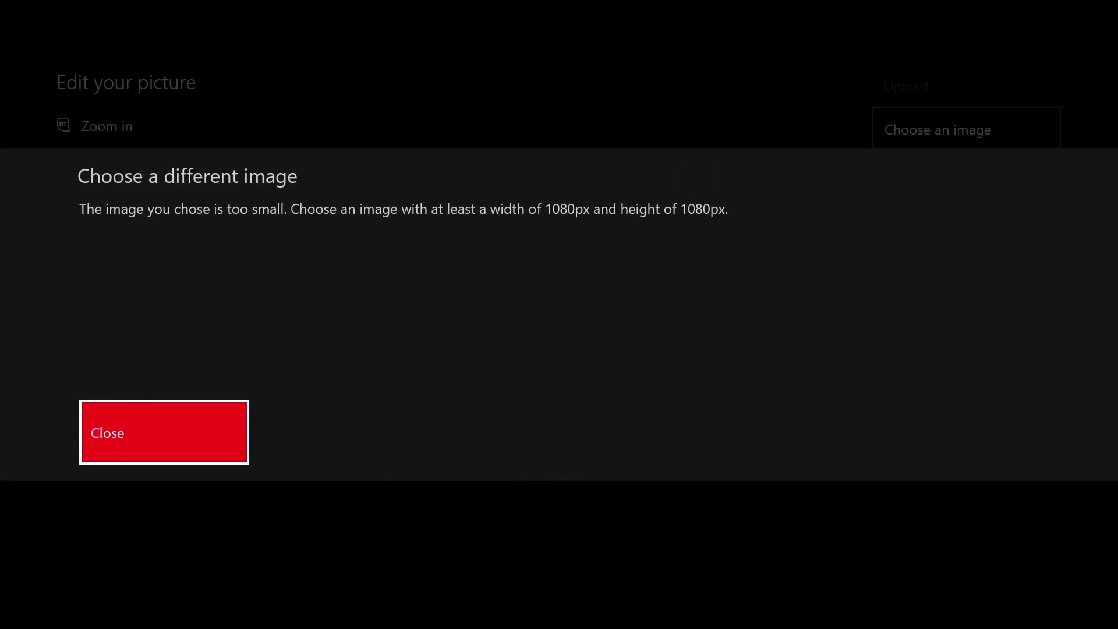
key("Return")
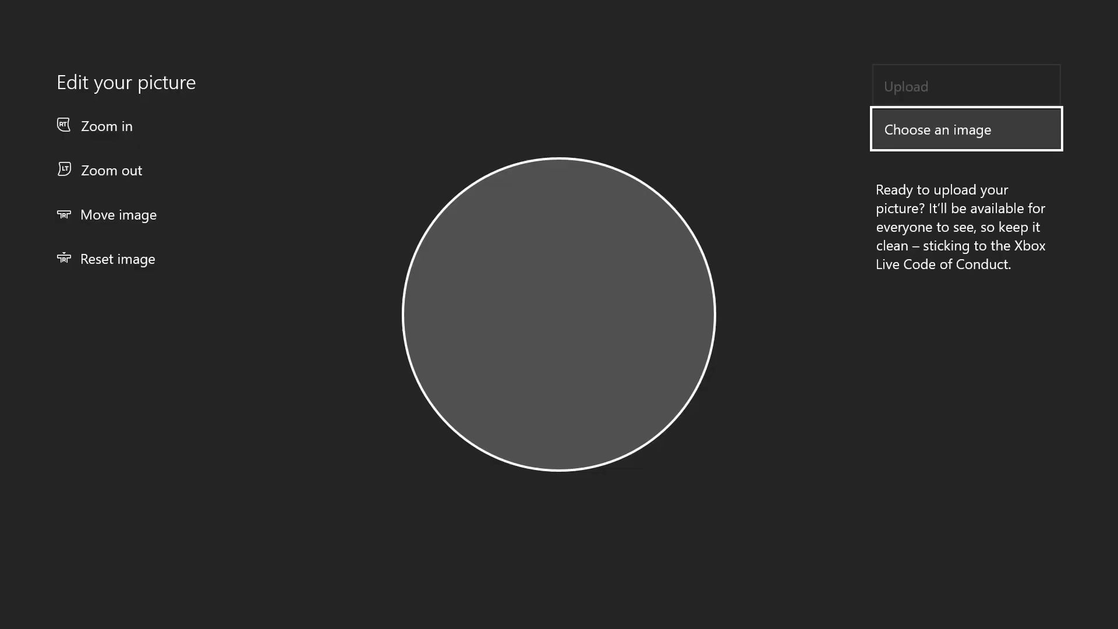
Step: Choose a different image for the gamerpic by opening the XO (E:) drive in the file picker
key("Return")
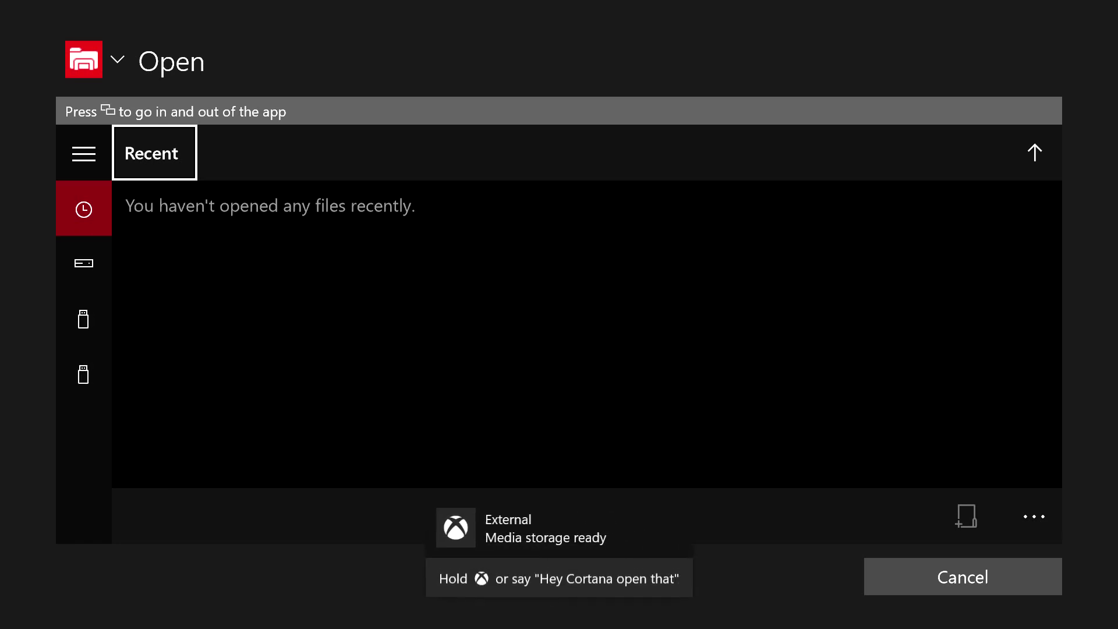
left_click(84, 207)
key("Down")
key("Down")
key("Return")
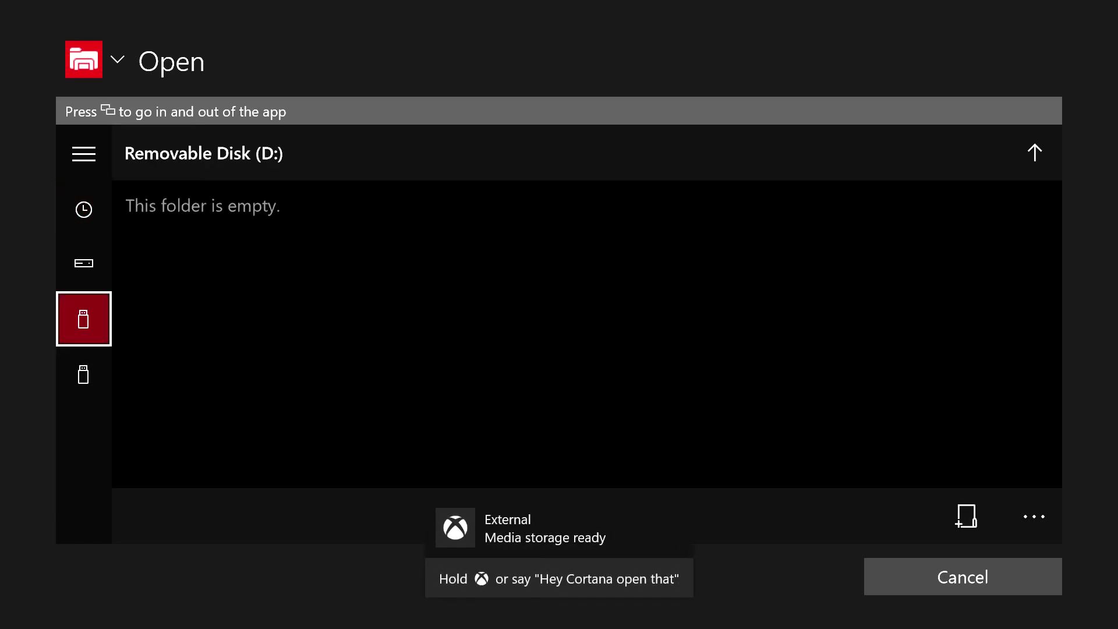
key("Down")
key("Return")
Step: Select the 30.3 KB Xbox One logo file "image" and upload it as the gamerpic
key("Right")
key("Down")
key("Down")
key("Down")
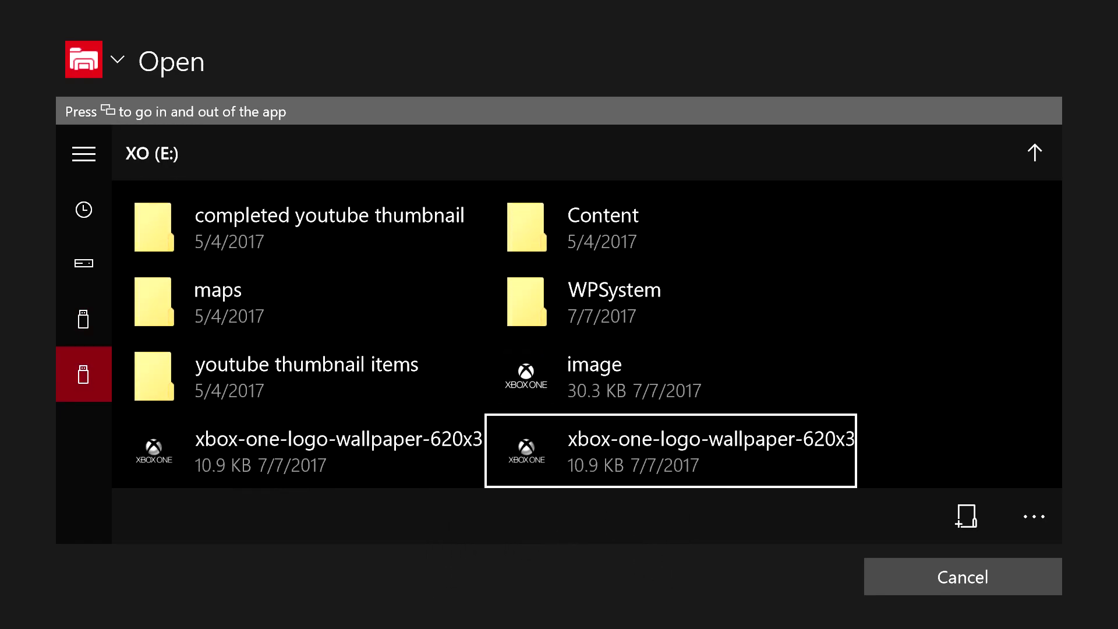
key("Up")
key("Return")
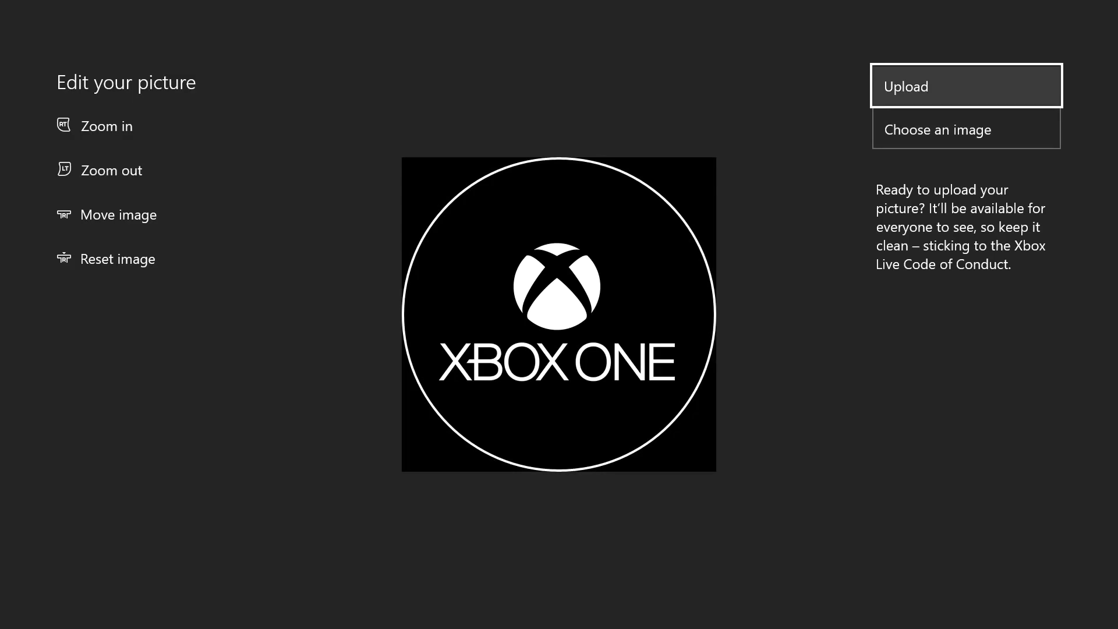
key("Return")
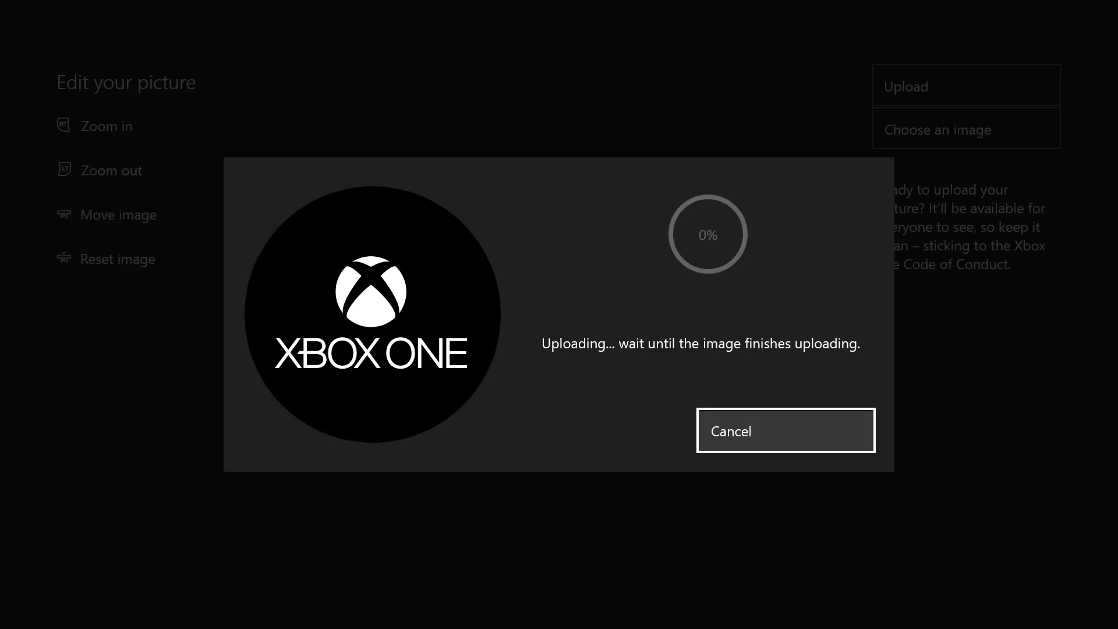